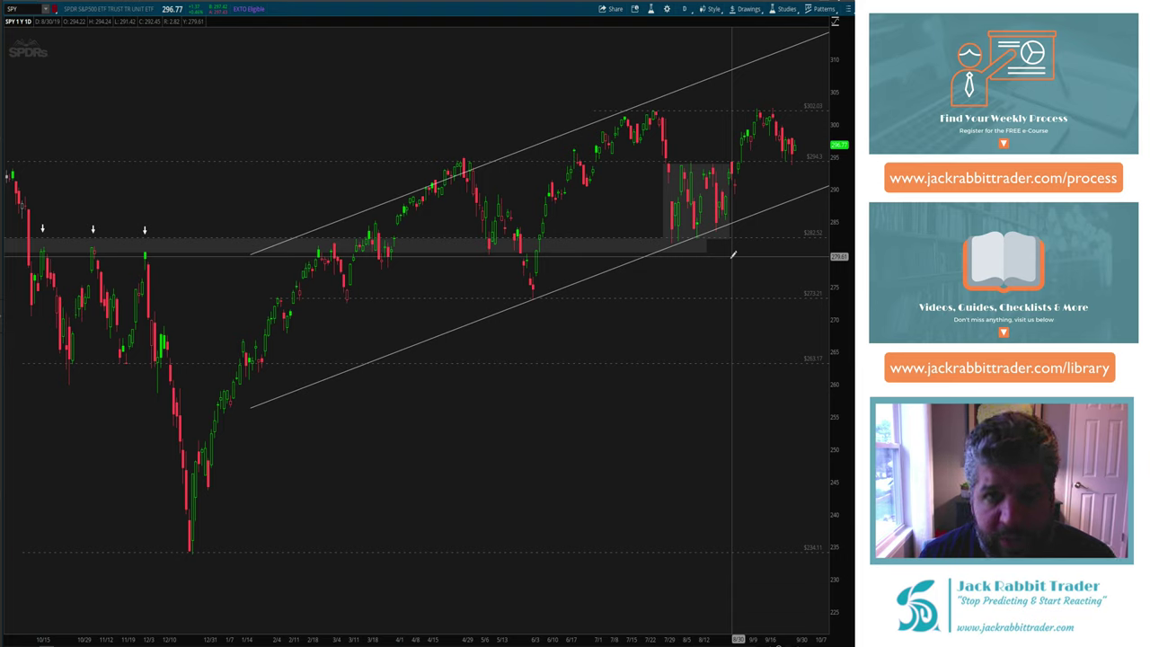
Open the chart's study editor and add the MovAvgExponential study to the price area.
{"action": "left_click", "coordinate": [778, 11]}
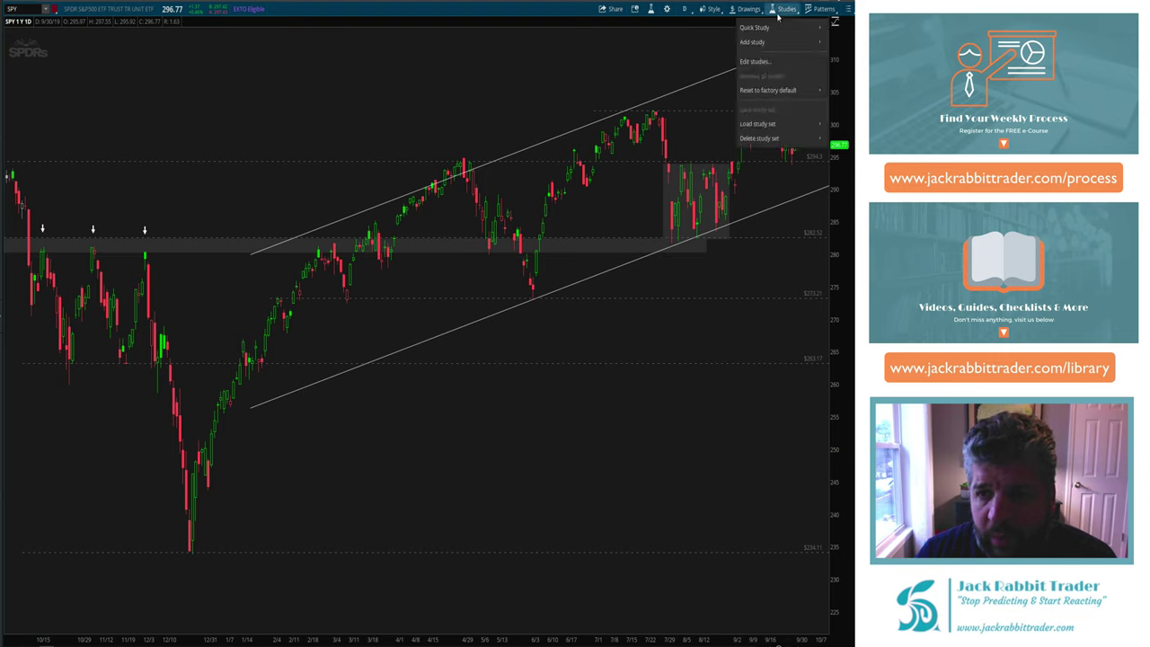
{"action": "left_click", "coordinate": [755, 61]}
{"action": "scroll", "coordinate": [284, 313], "scroll_direction": "down", "scroll_amount": 15}
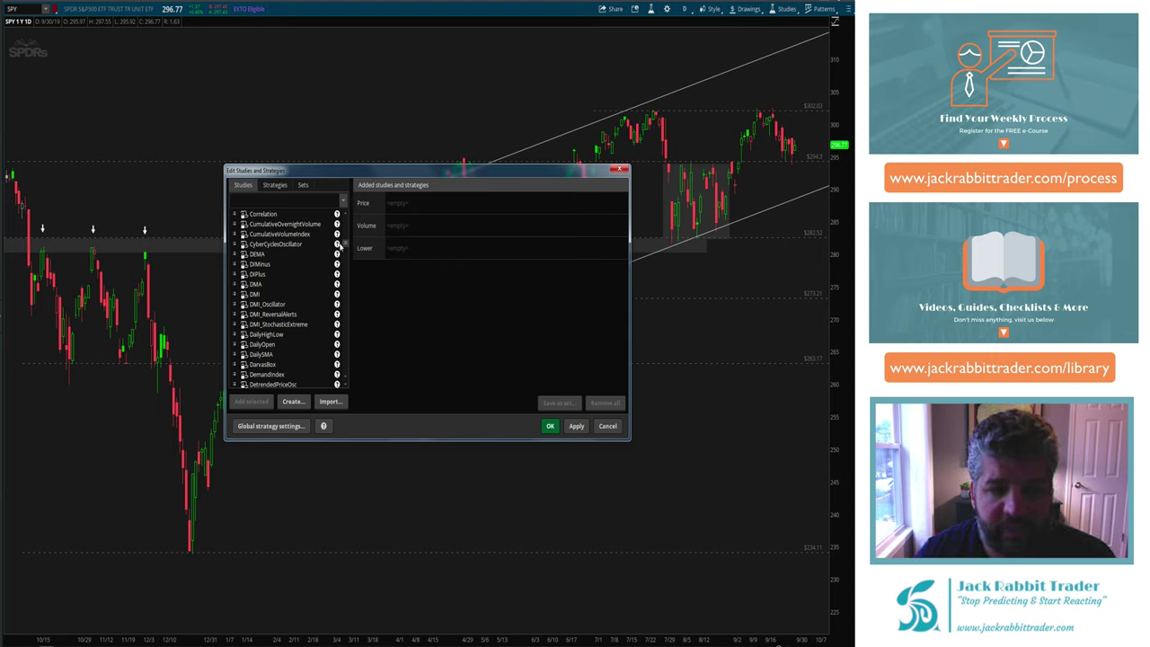
{"action": "left_click_drag", "start_coordinate": [337, 244], "coordinate": [340, 258]}
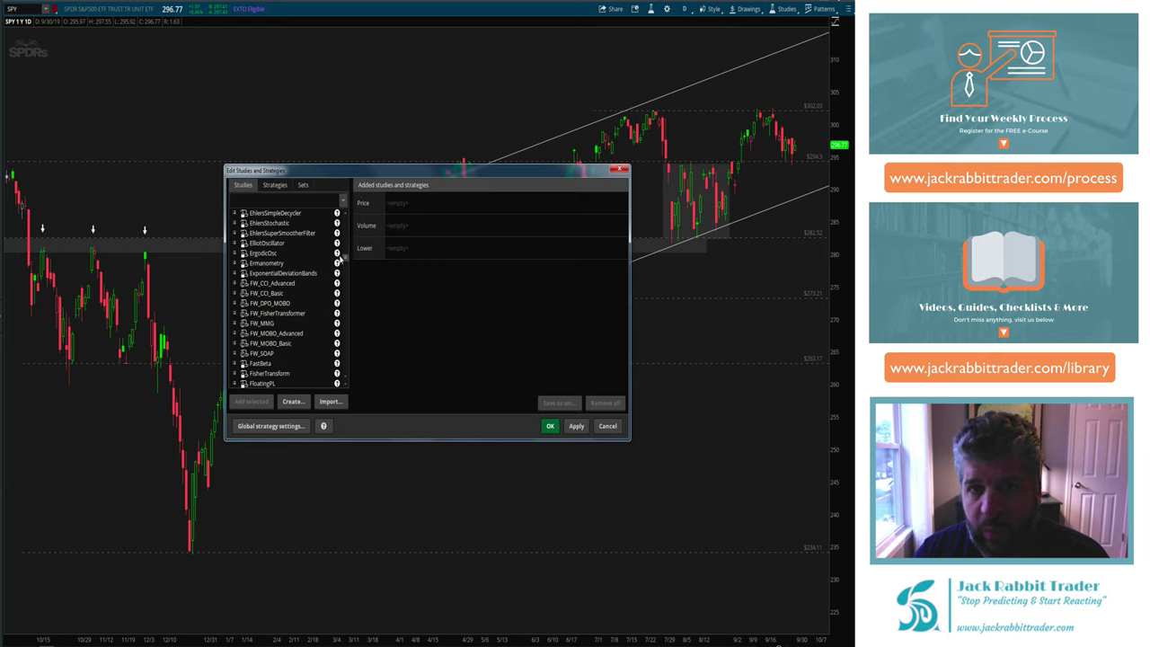
{"action": "scroll", "coordinate": [340, 260], "scroll_direction": "down", "scroll_amount": 1}
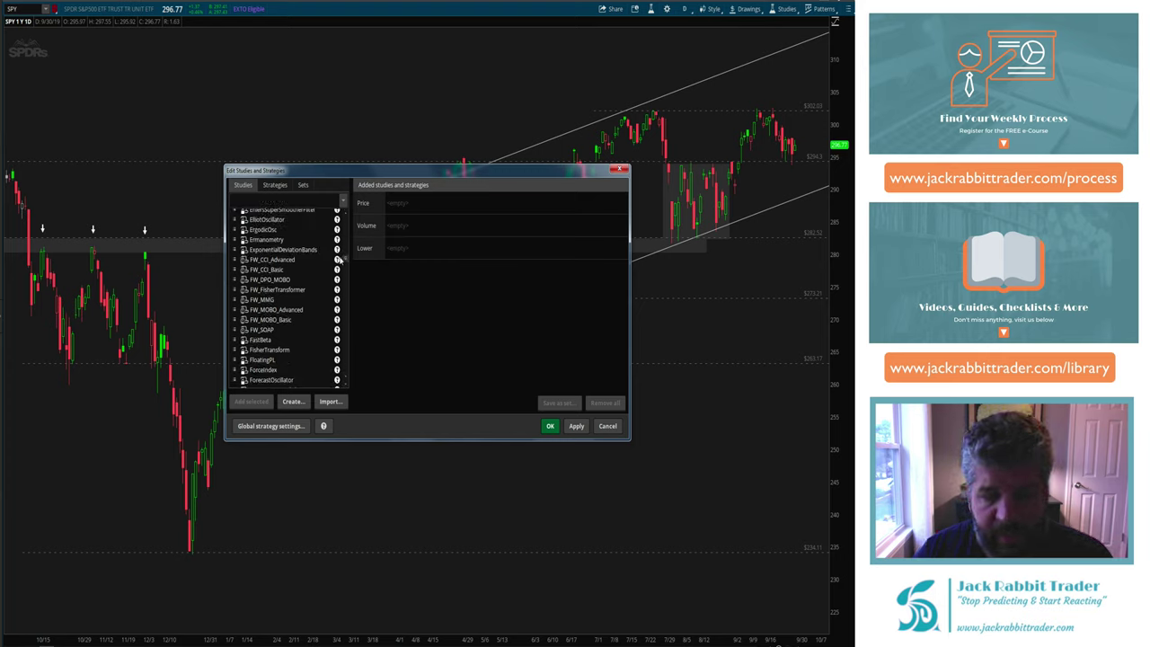
{"action": "scroll", "coordinate": [338, 260], "scroll_direction": "down", "scroll_amount": 3}
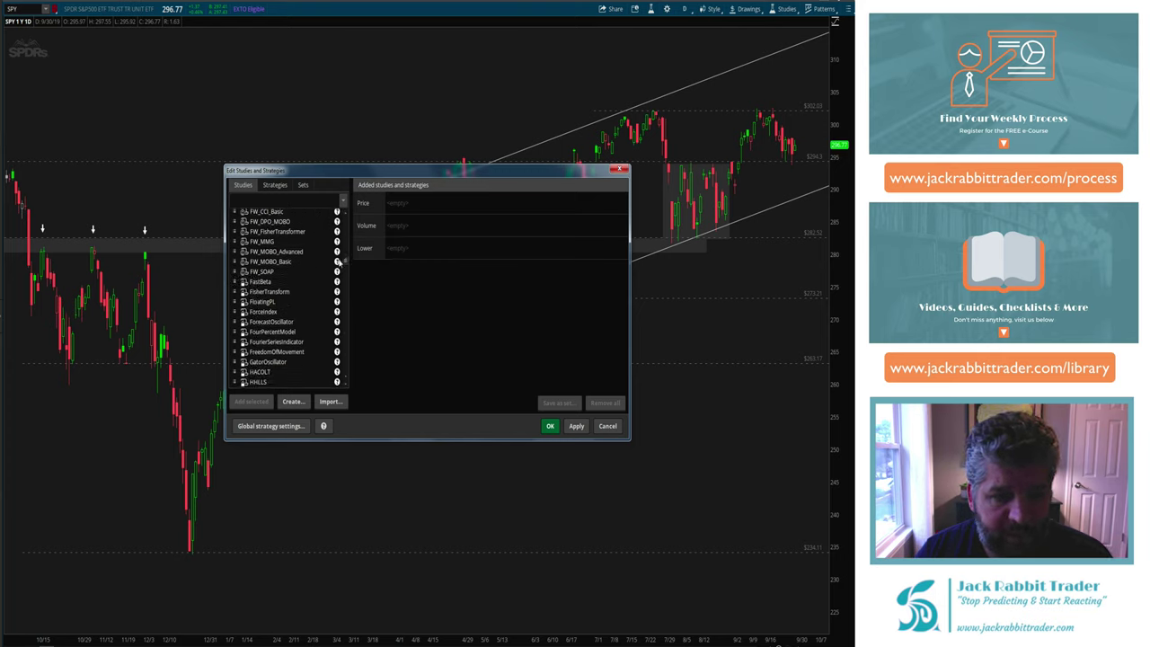
{"action": "scroll", "coordinate": [339, 261], "scroll_direction": "down", "scroll_amount": 5}
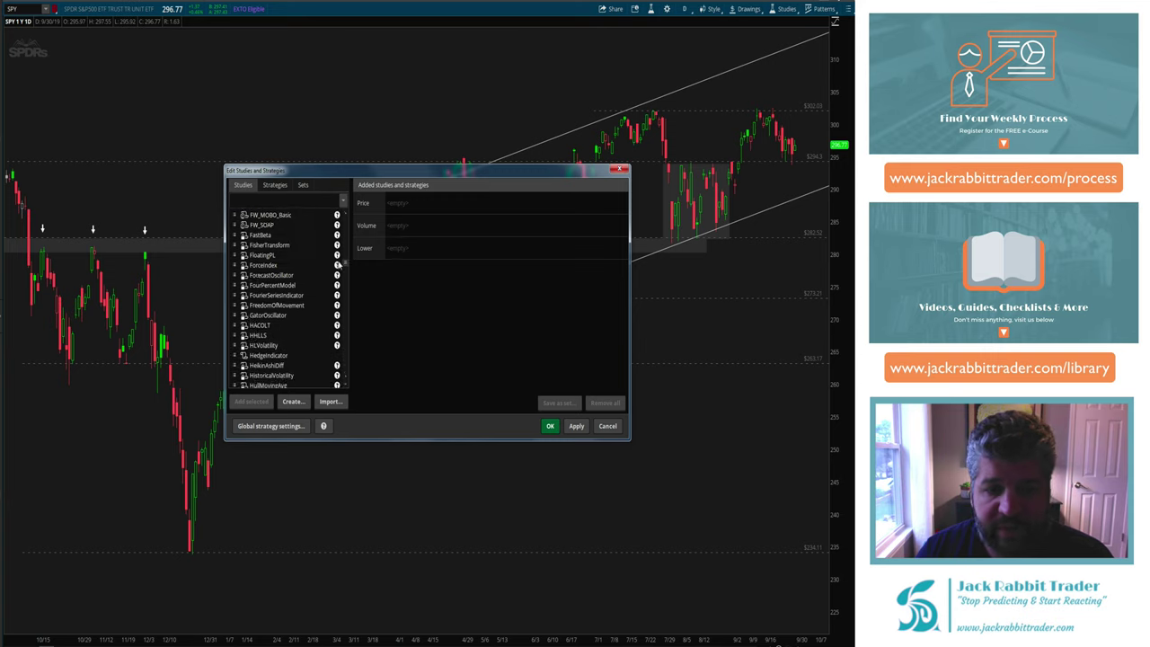
{"action": "scroll", "coordinate": [339, 268], "scroll_direction": "down", "scroll_amount": 10}
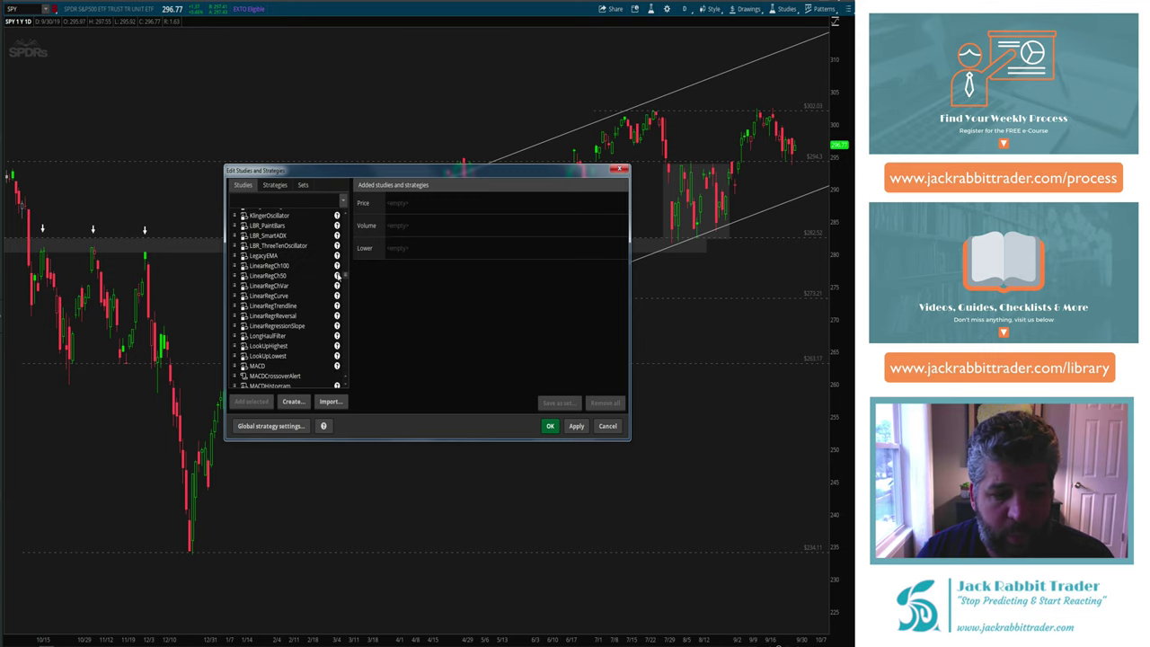
{"action": "scroll", "coordinate": [339, 276], "scroll_direction": "down", "scroll_amount": 3}
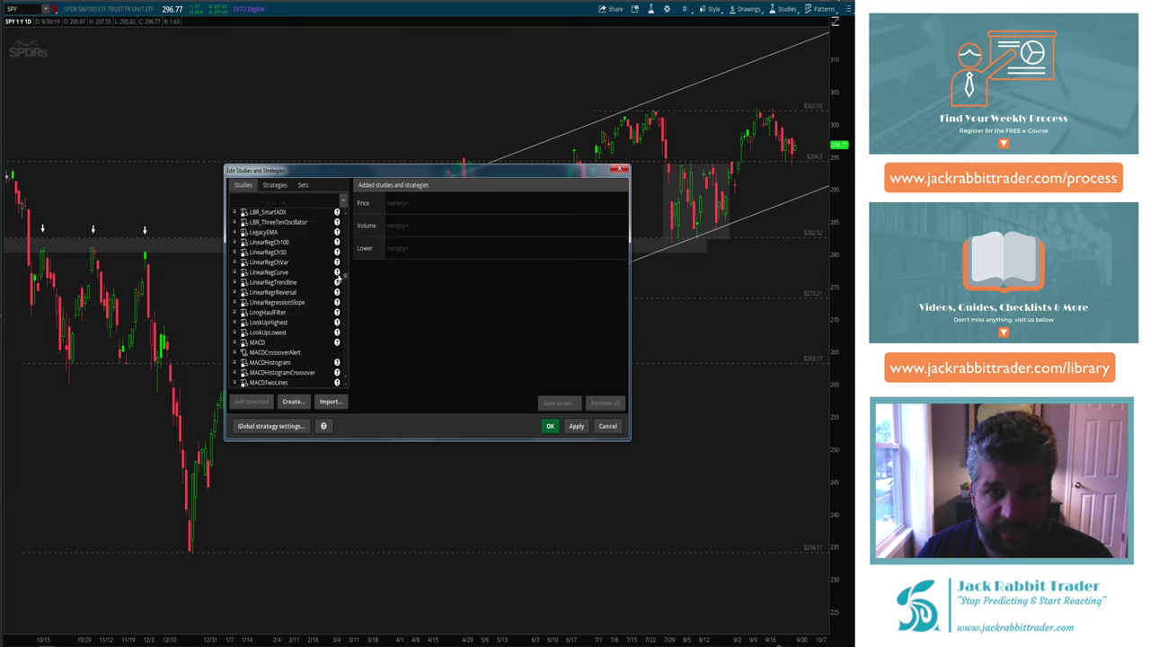
{"action": "scroll", "coordinate": [339, 278], "scroll_direction": "down", "scroll_amount": 10}
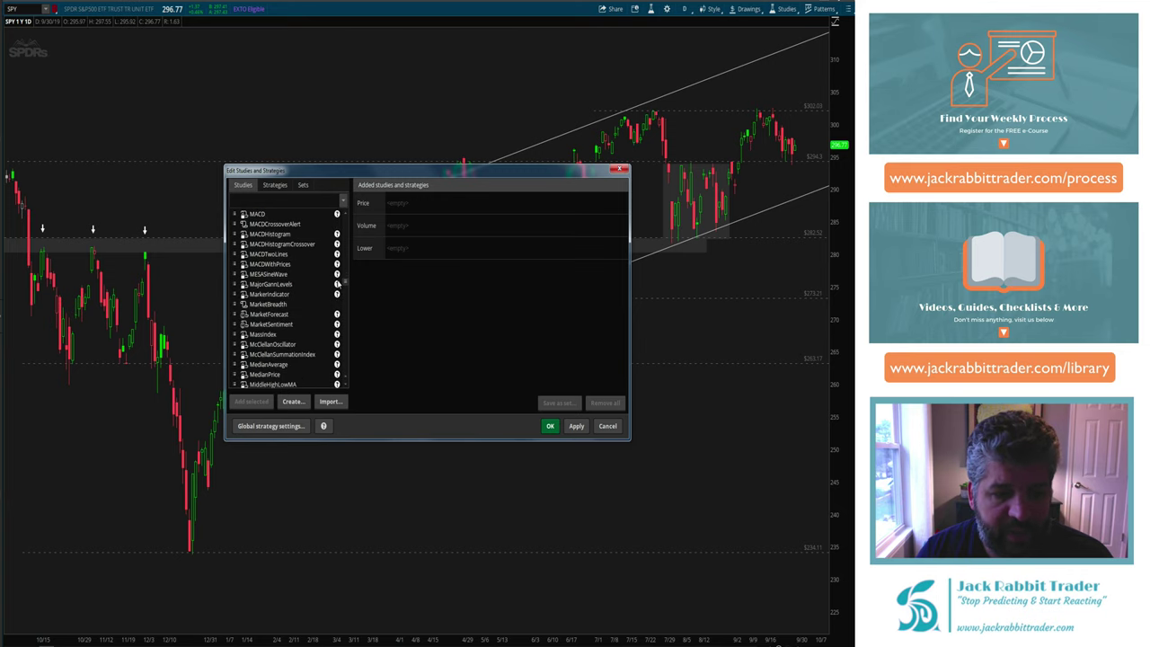
{"action": "scroll", "coordinate": [339, 287], "scroll_direction": "down", "scroll_amount": 5}
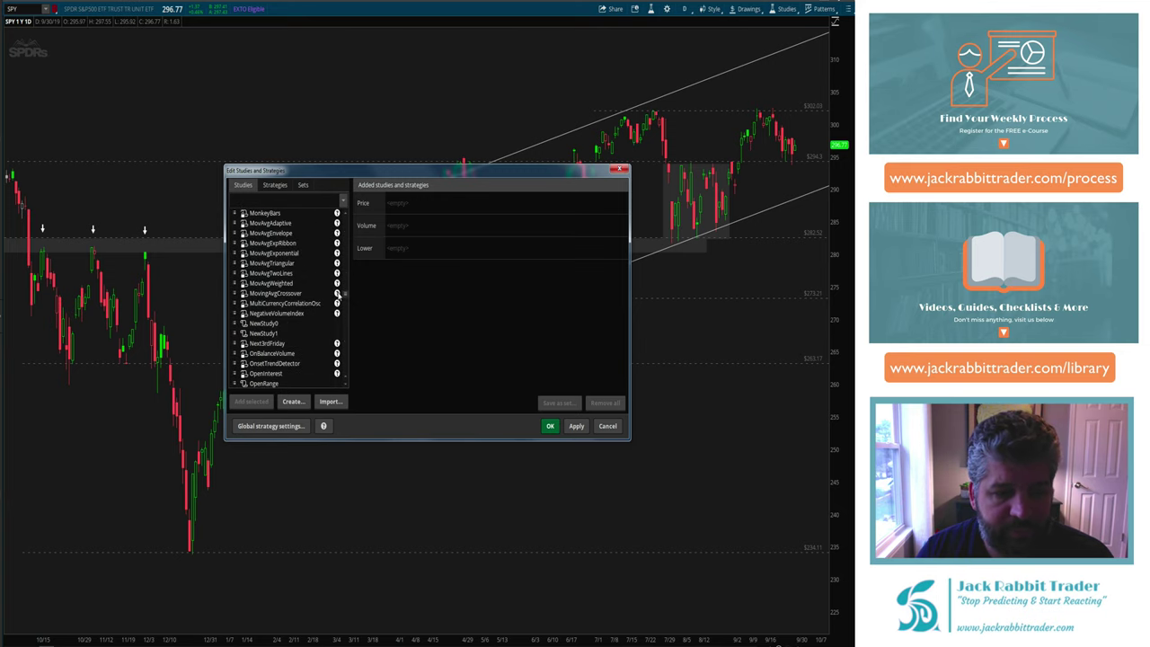
{"action": "left_click", "coordinate": [270, 254]}
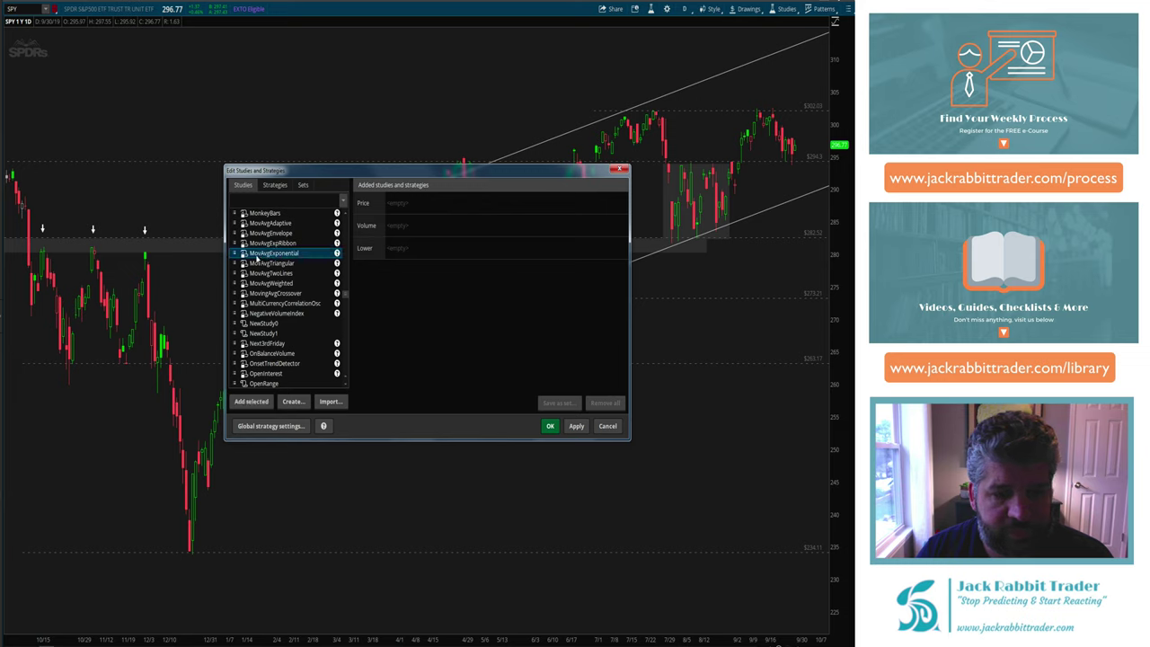
{"action": "double_click", "coordinate": [294, 255]}
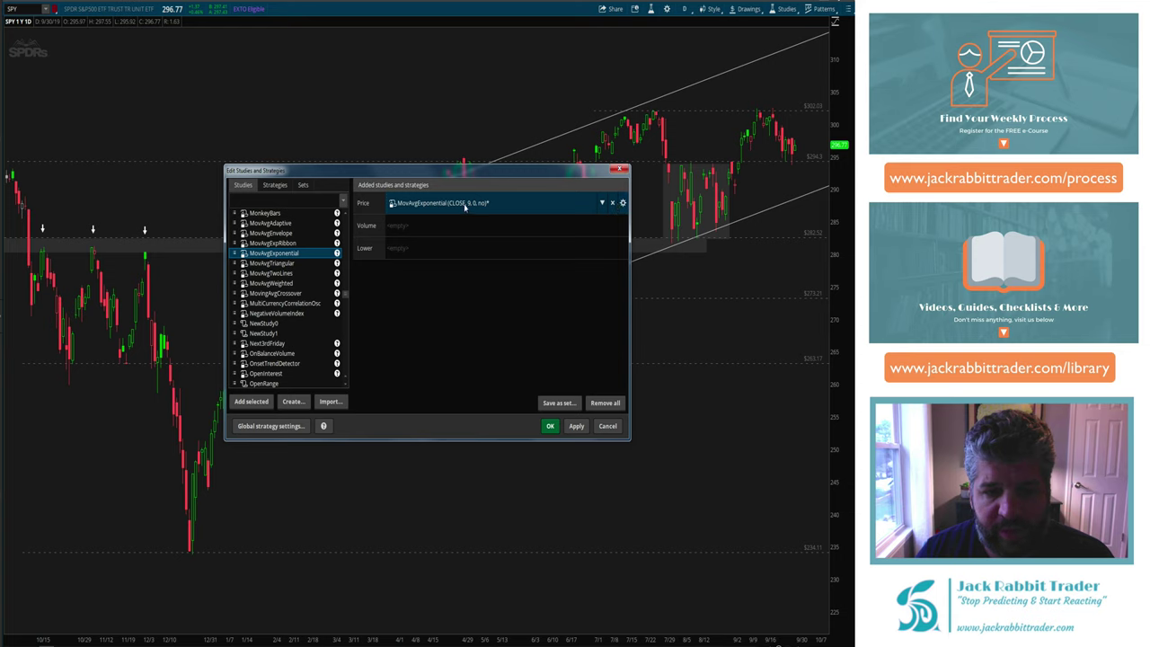
Customize the exponential moving average with length 21, line width 3 and a light blue colour, and apply it to the SPY chart.
{"action": "left_click", "coordinate": [623, 202]}
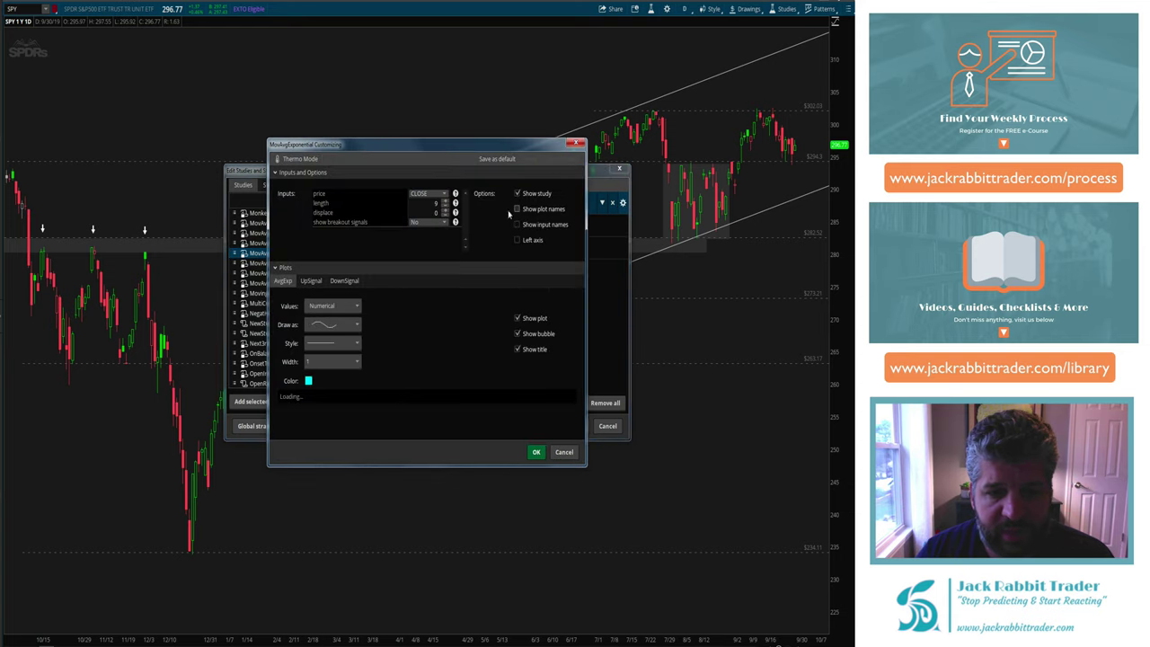
{"action": "double_click", "coordinate": [429, 205]}
{"action": "type", "text": "21"}
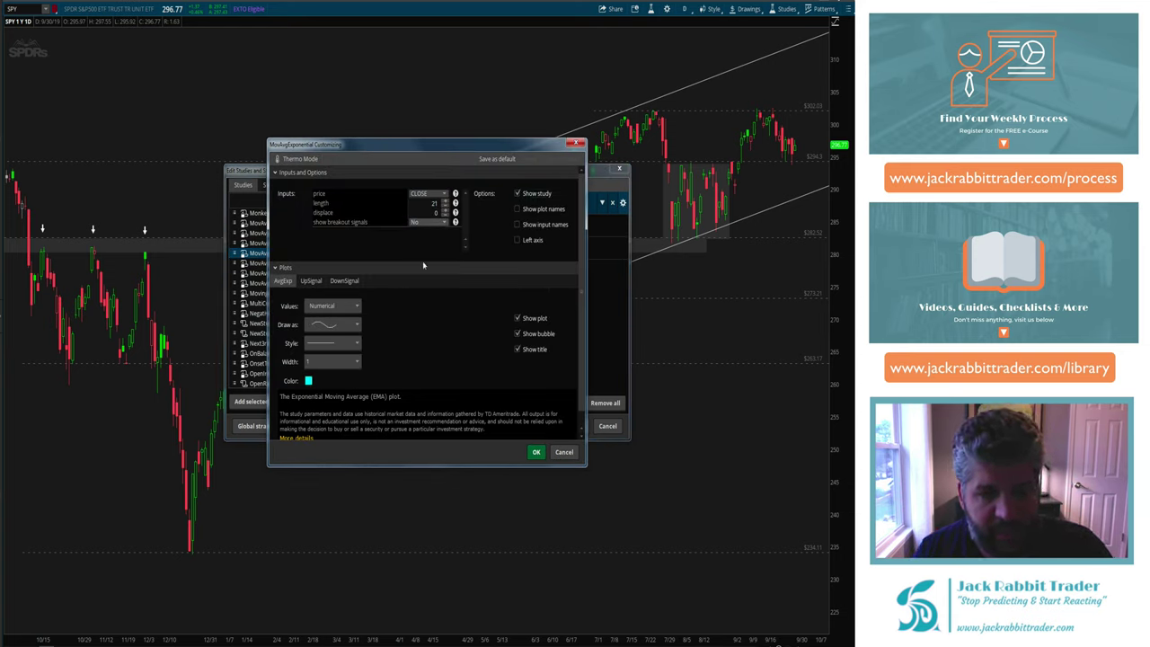
{"action": "left_click", "coordinate": [316, 363]}
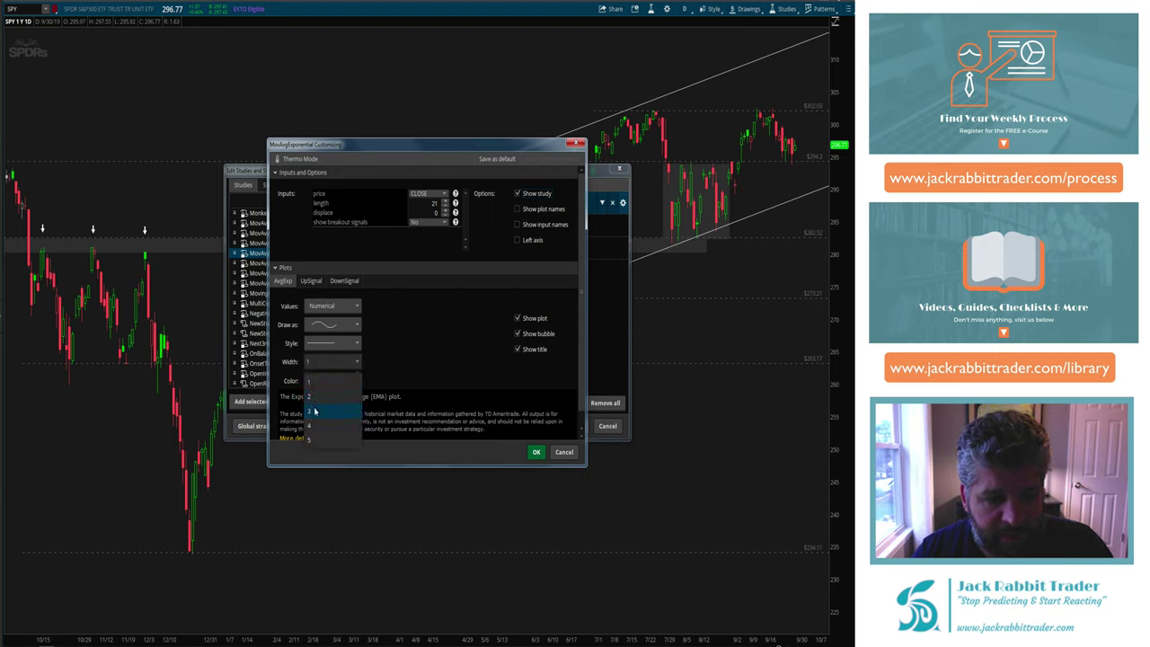
{"action": "left_click", "coordinate": [315, 411]}
{"action": "left_click", "coordinate": [309, 382]}
{"action": "left_click", "coordinate": [298, 444]}
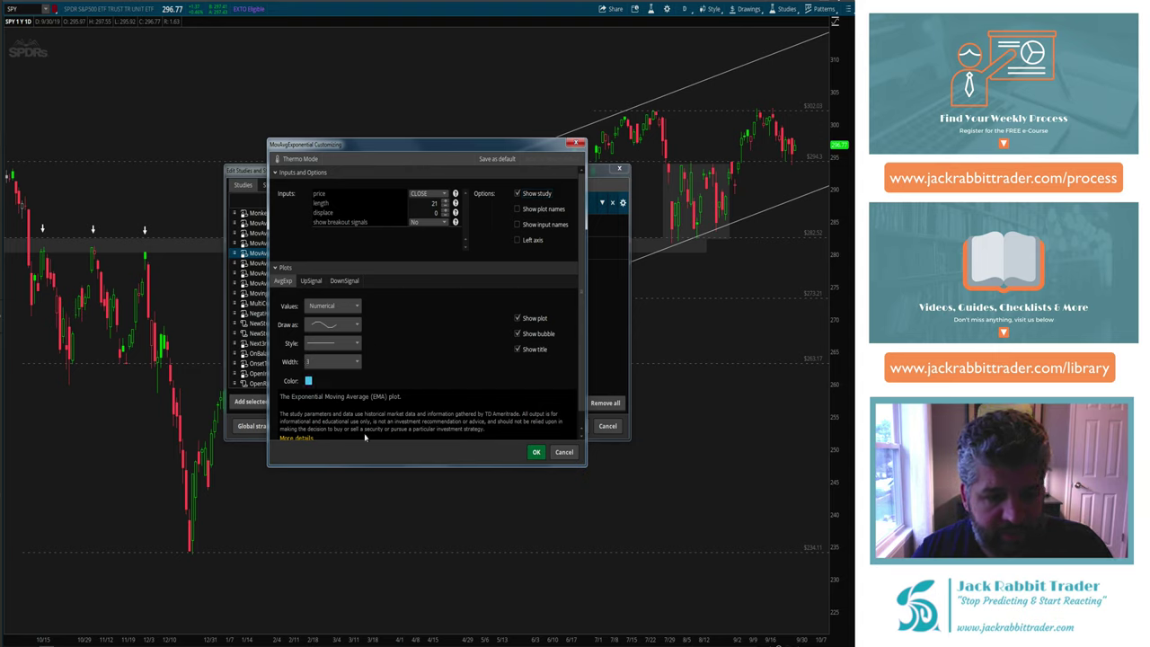
{"action": "left_click", "coordinate": [535, 452]}
{"action": "left_click", "coordinate": [576, 426]}
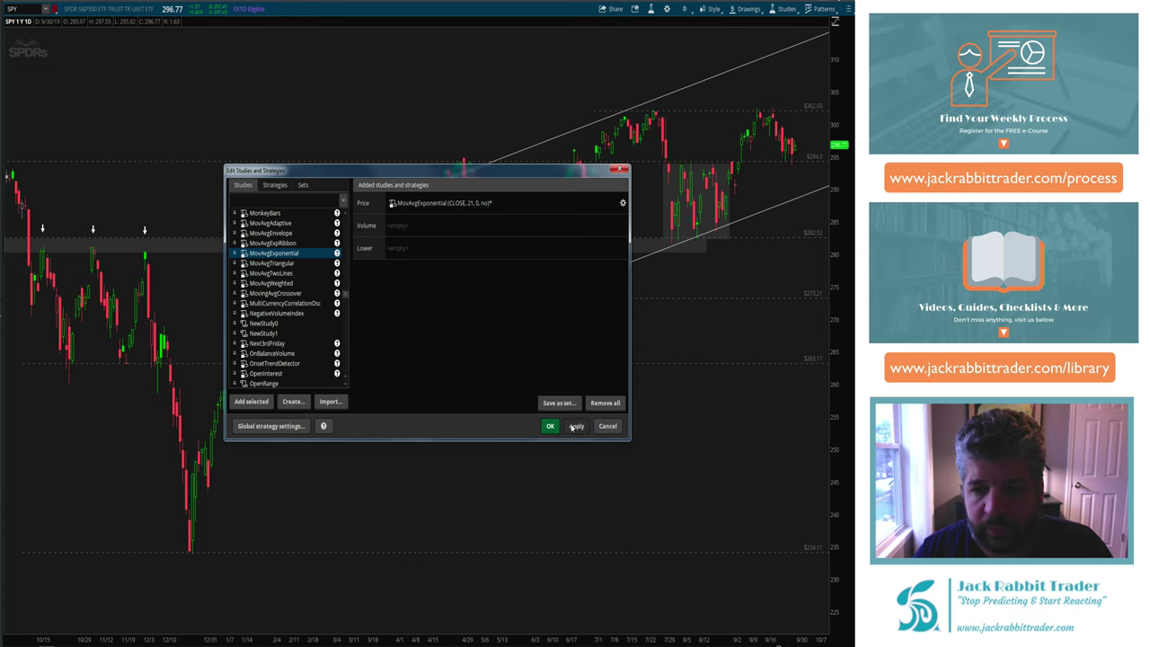
{"action": "left_click", "coordinate": [550, 426]}
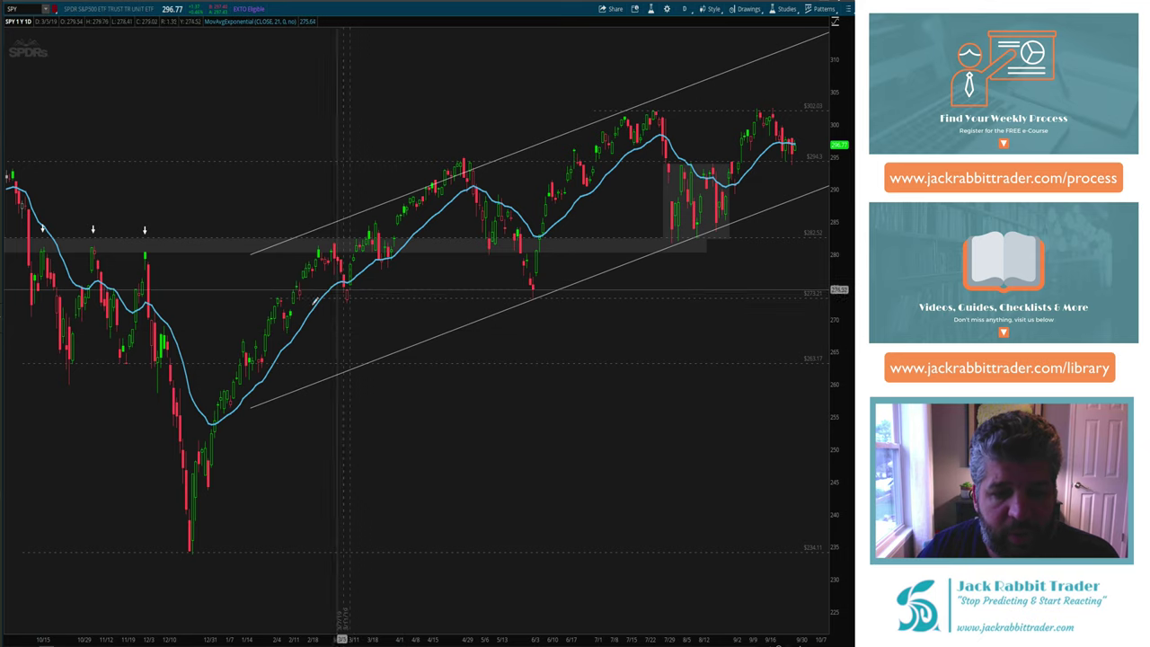
Examine how SPY's price behaves around the 21-period moving average in early 2019, in summer 2019 and in late 2018.
{"action": "left_click_drag", "start_coordinate": [227, 332], "coordinate": [414, 334]}
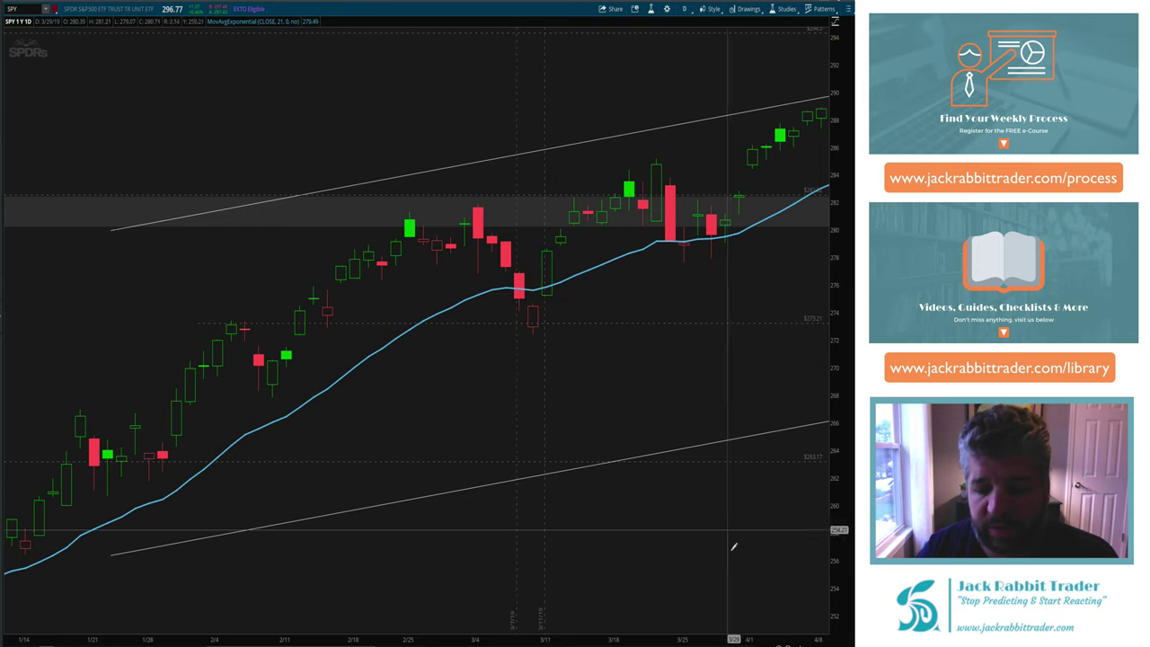
{"action": "left_click", "coordinate": [782, 645]}
{"action": "left_click", "coordinate": [782, 644]}
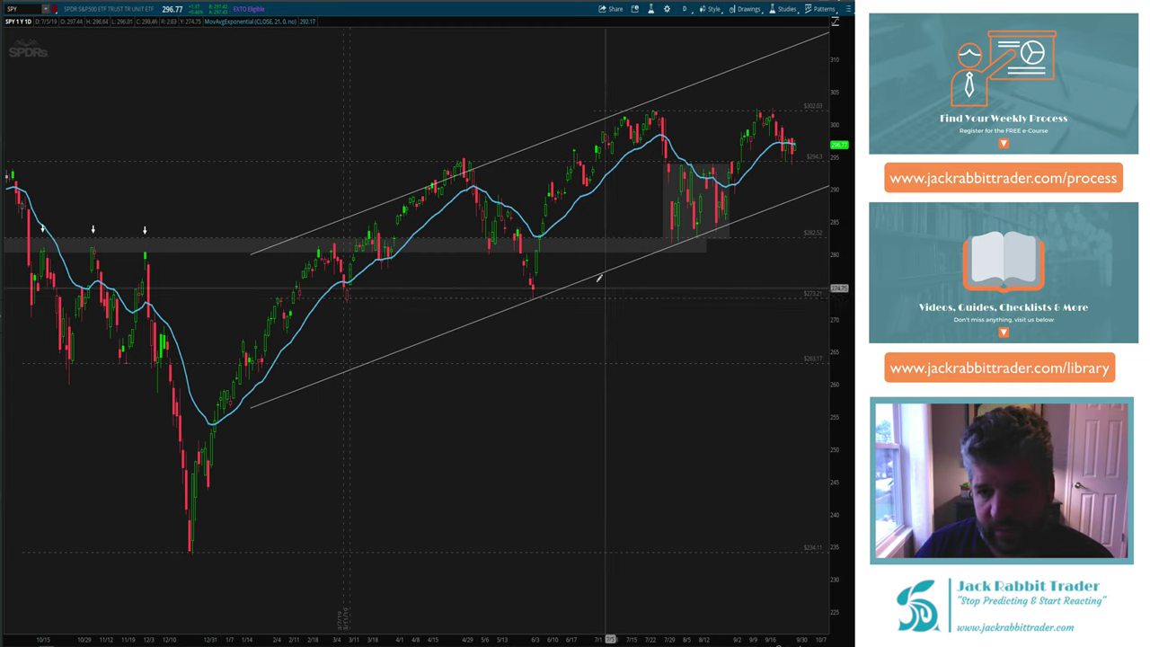
{"action": "left_click_drag", "start_coordinate": [443, 246], "coordinate": [719, 247]}
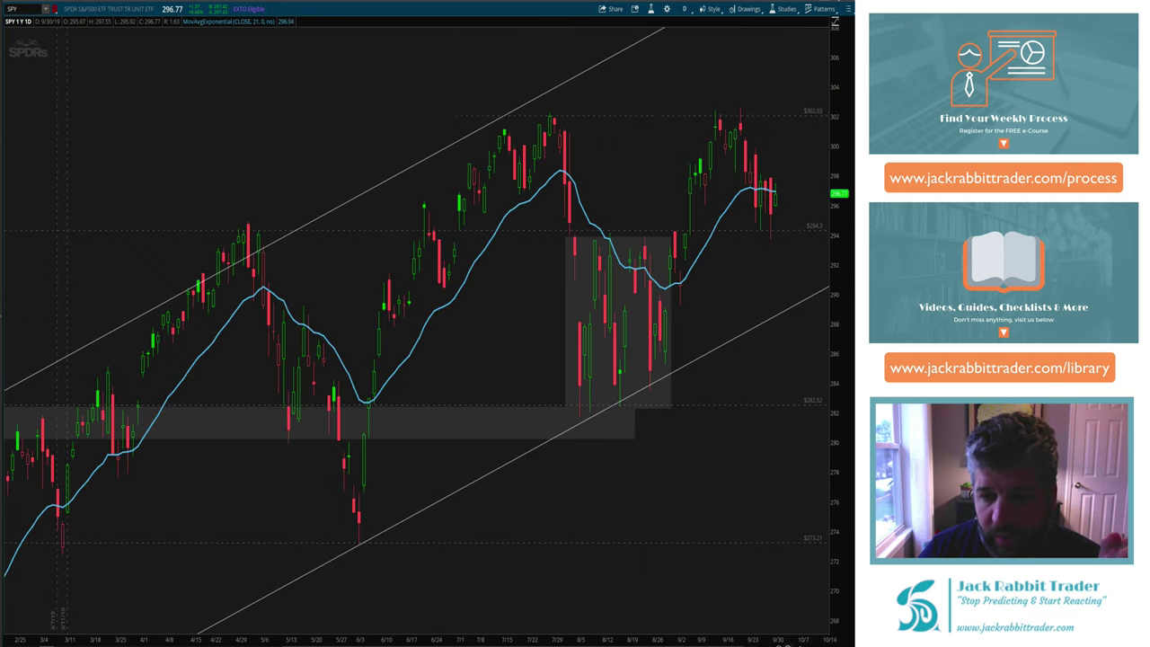
{"action": "left_click_drag", "start_coordinate": [498, 358], "coordinate": [779, 356]}
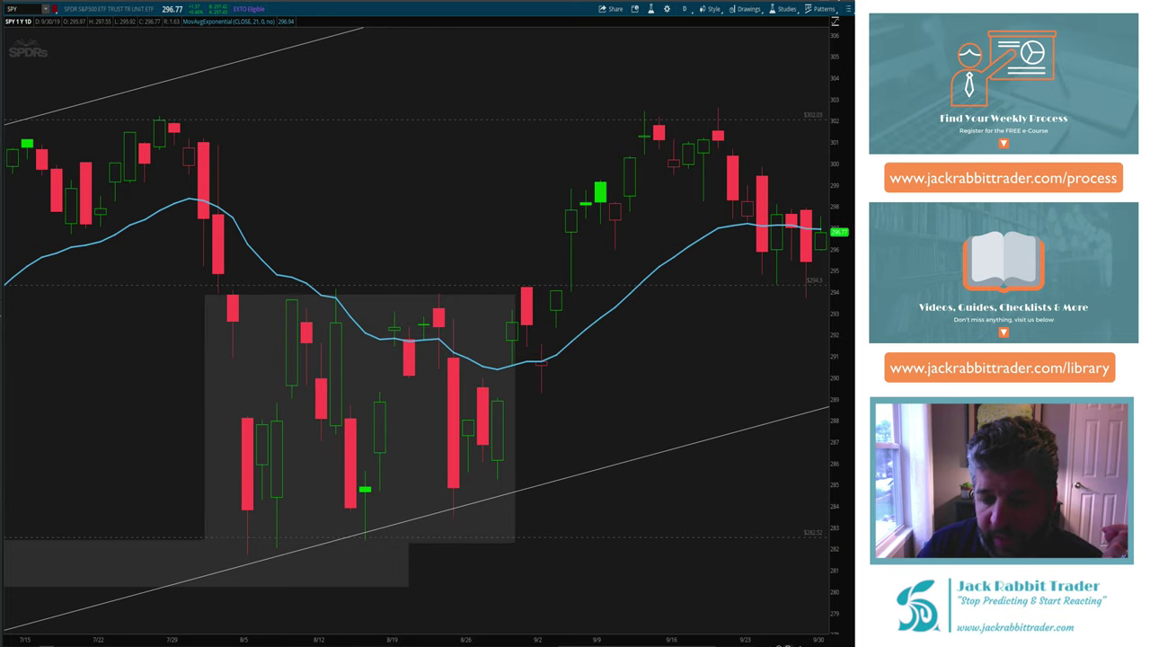
{"action": "scroll", "coordinate": [416, 329], "scroll_direction": "down", "scroll_amount": 3}
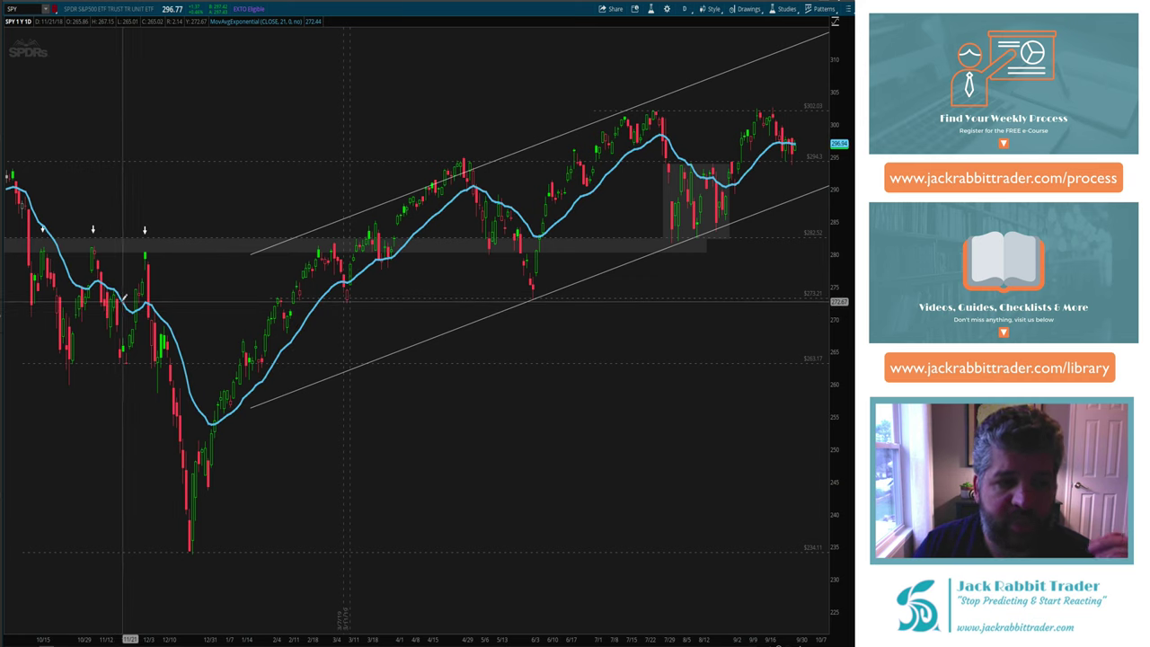
{"action": "left_click_drag", "start_coordinate": [25, 317], "coordinate": [171, 316]}
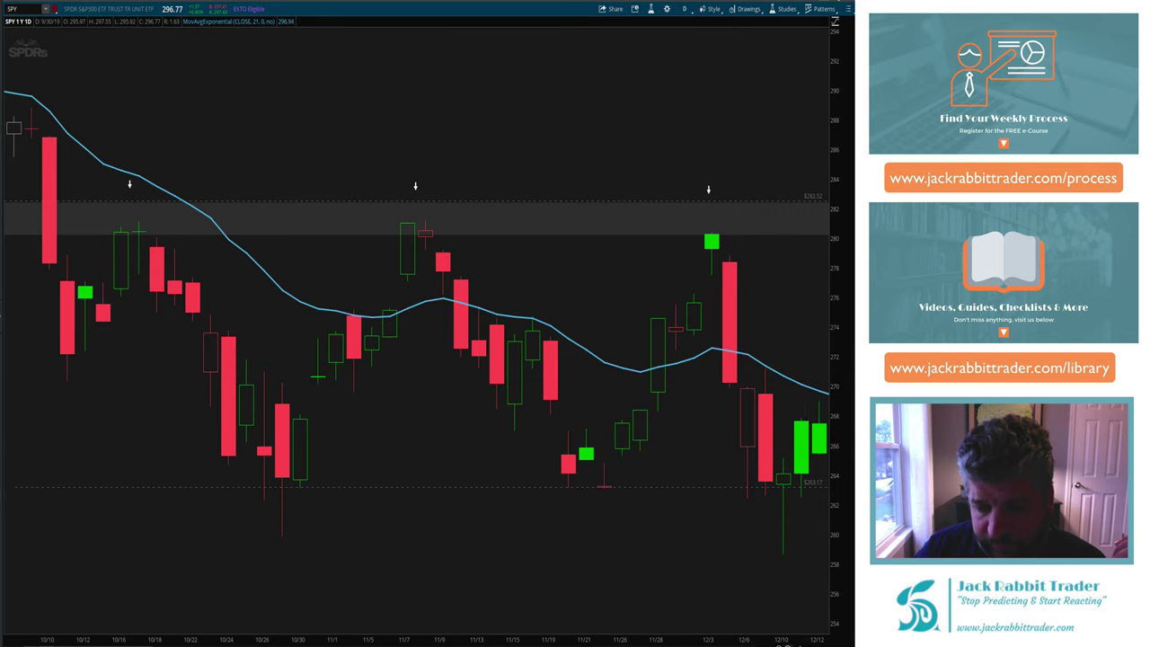
{"action": "left_click", "coordinate": [795, 642]}
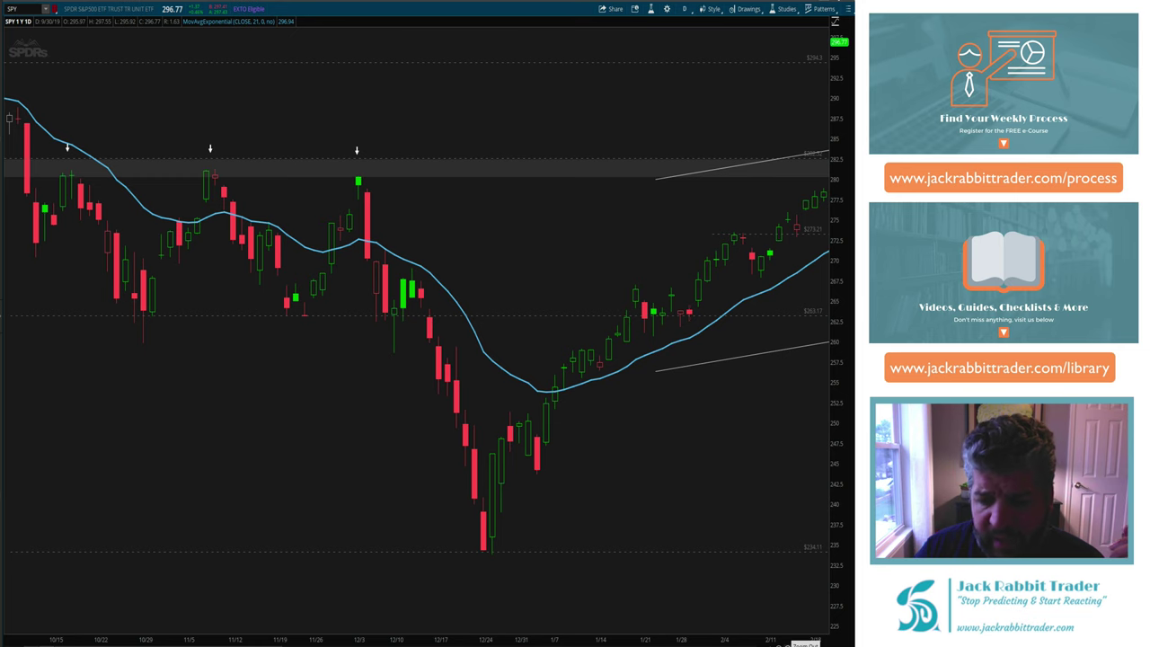
{"action": "left_click", "coordinate": [795, 641]}
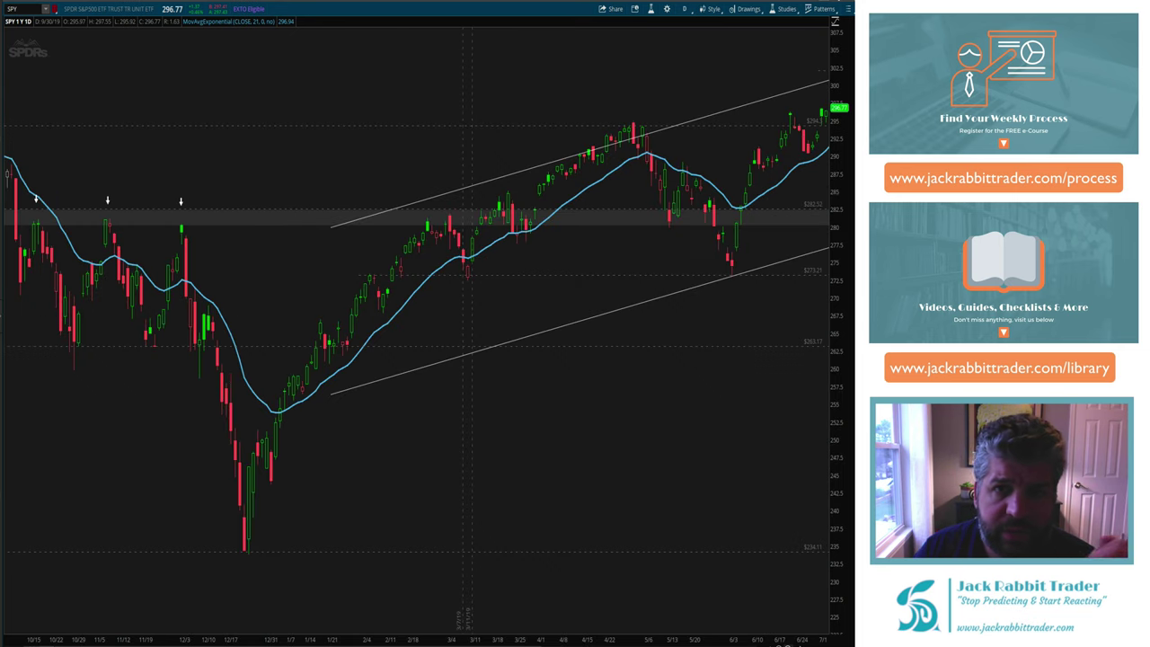
{"action": "left_click", "coordinate": [794, 642]}
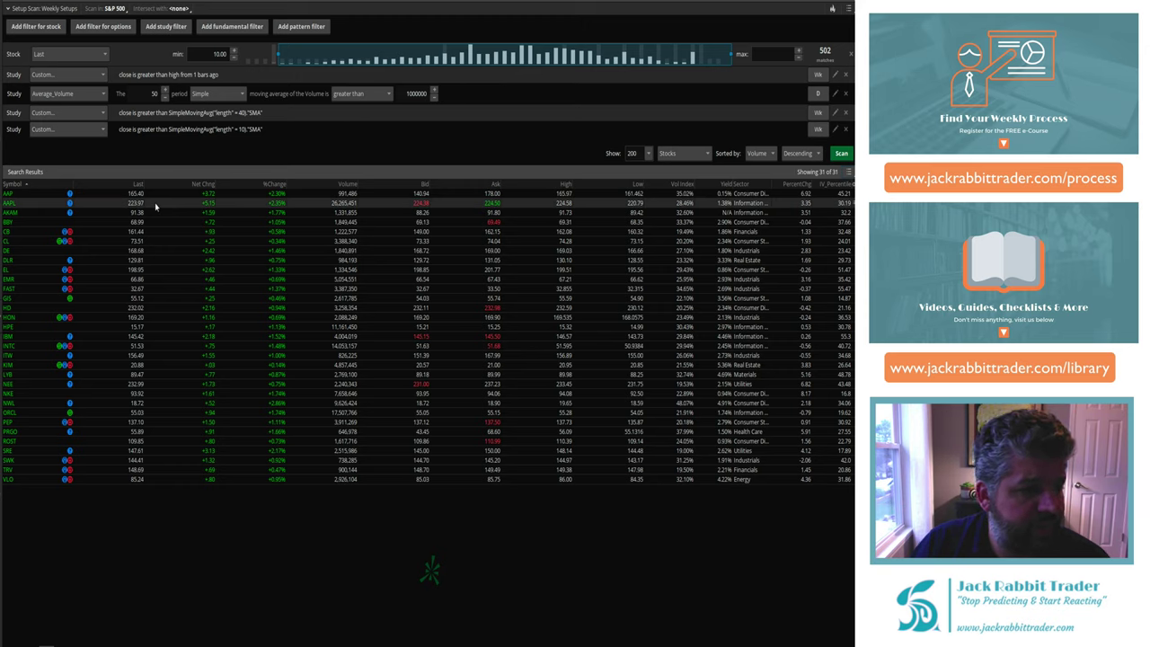
Return from the Weekly Setups scan results to the daily chart and load the symbol AAPL.
{"action": "left_click", "coordinate": [182, 8]}
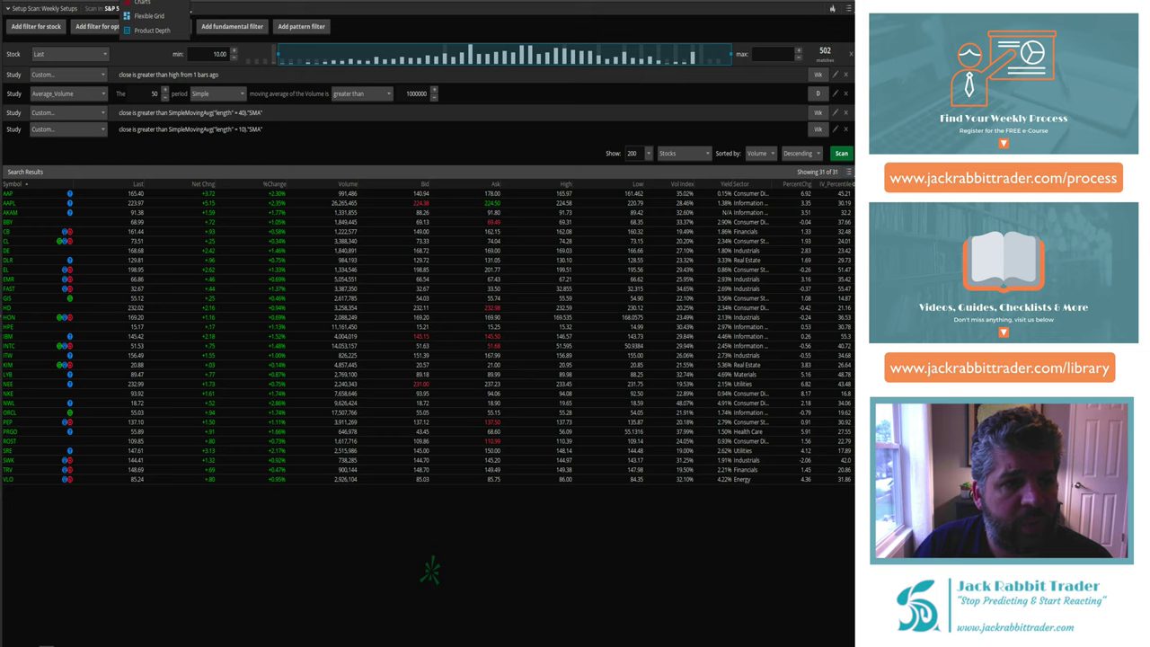
{"action": "left_click", "coordinate": [142, 3]}
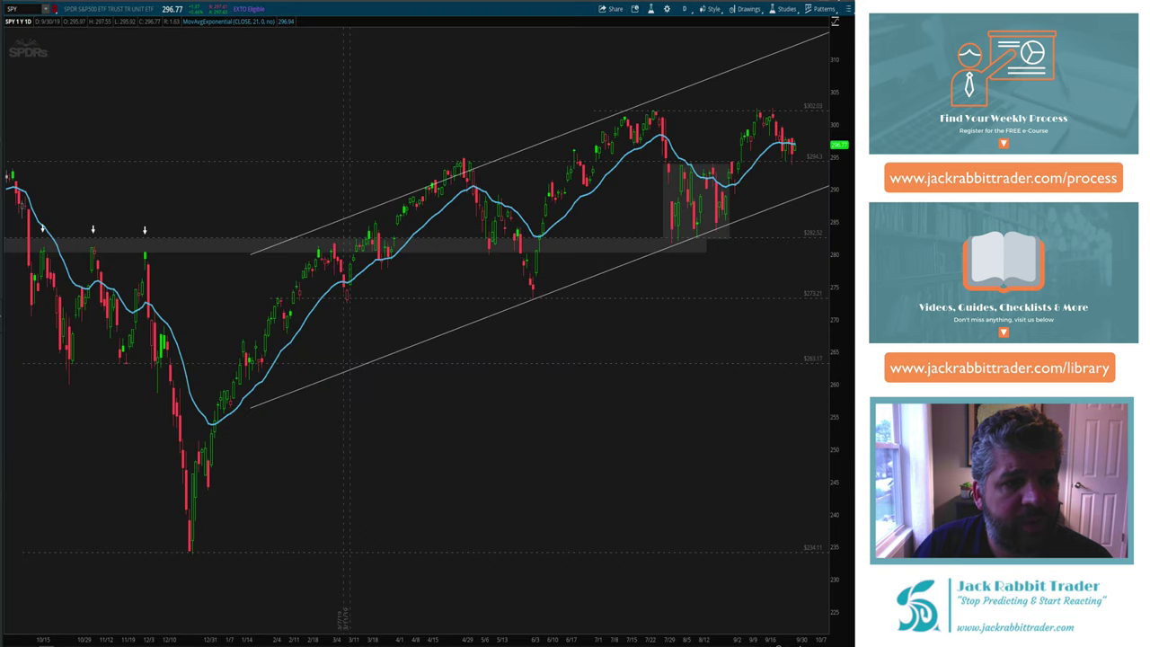
{"action": "left_click", "coordinate": [35, 10]}
{"action": "type", "text": "AAPL"}
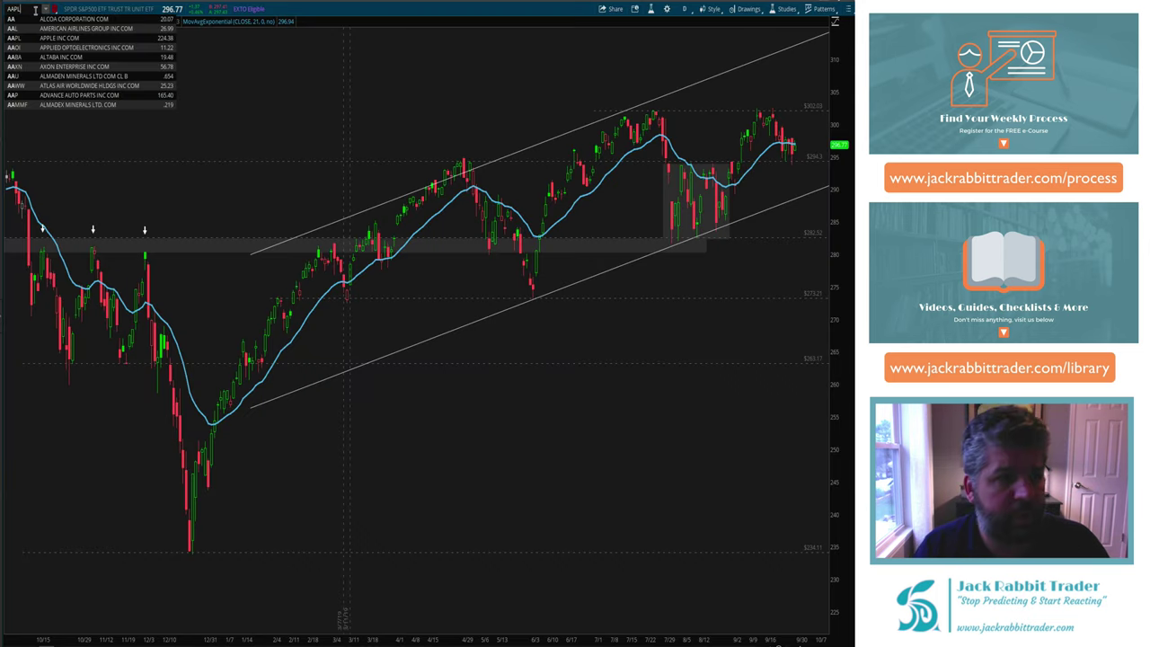
{"action": "key", "text": "Return"}
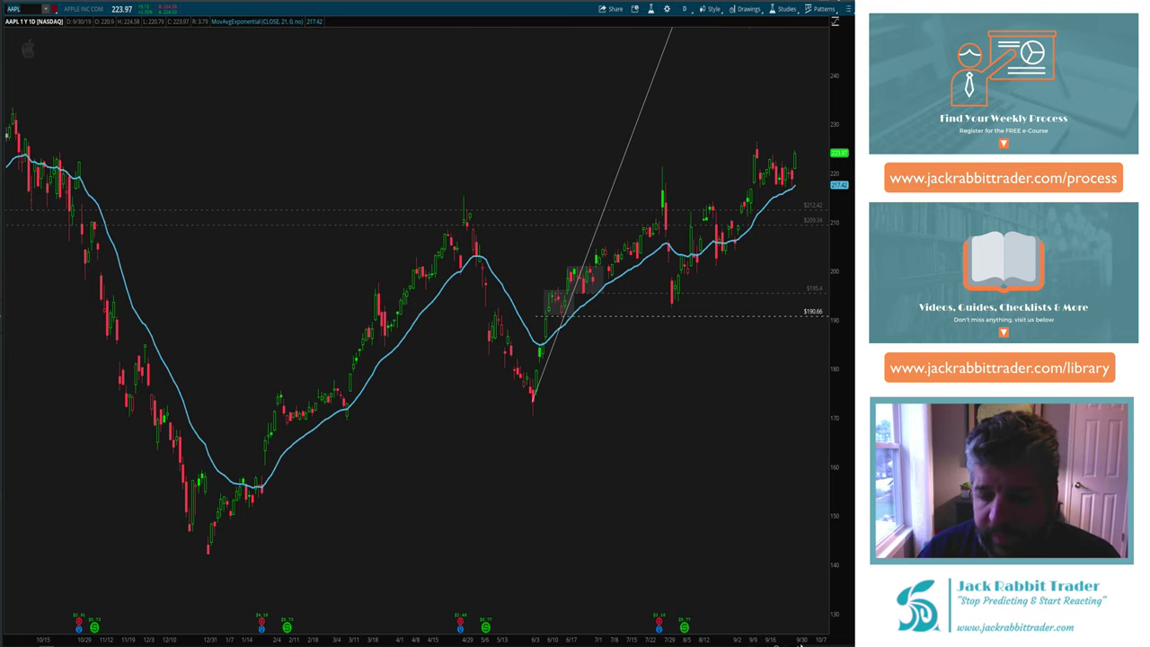
Clear the drawing set from the AAPL daily chart and draw a rectangle around the September price consolidation just above the moving average.
{"action": "right_click", "coordinate": [658, 442]}
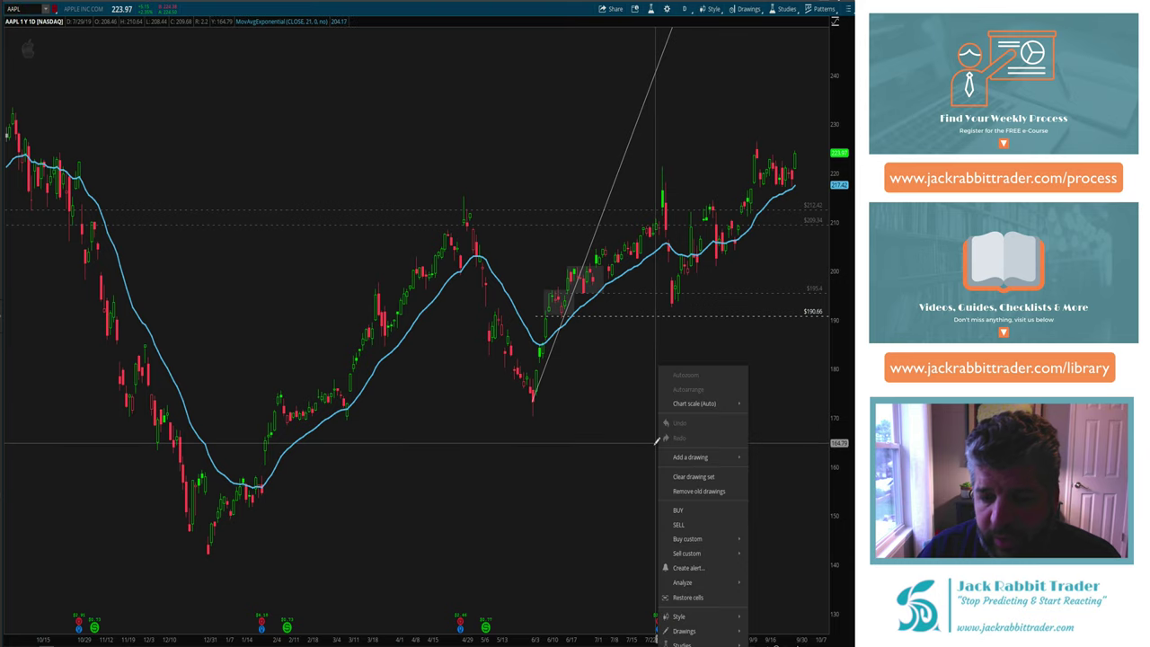
{"action": "left_click", "coordinate": [690, 478]}
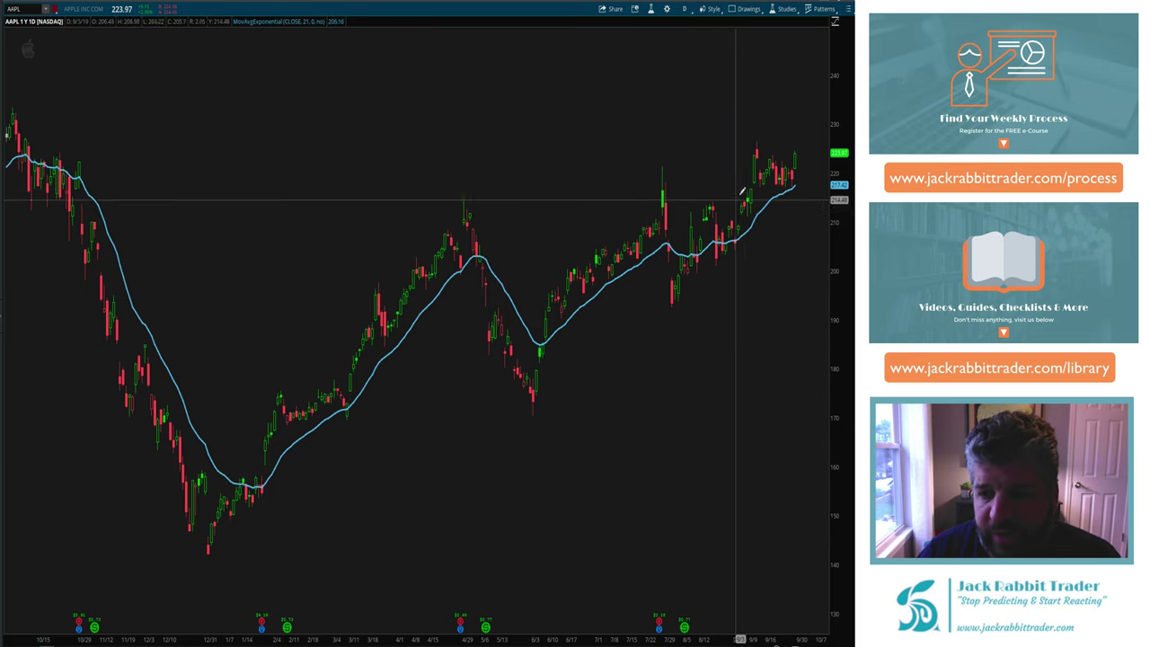
{"action": "left_click_drag", "start_coordinate": [753, 155], "coordinate": [804, 187]}
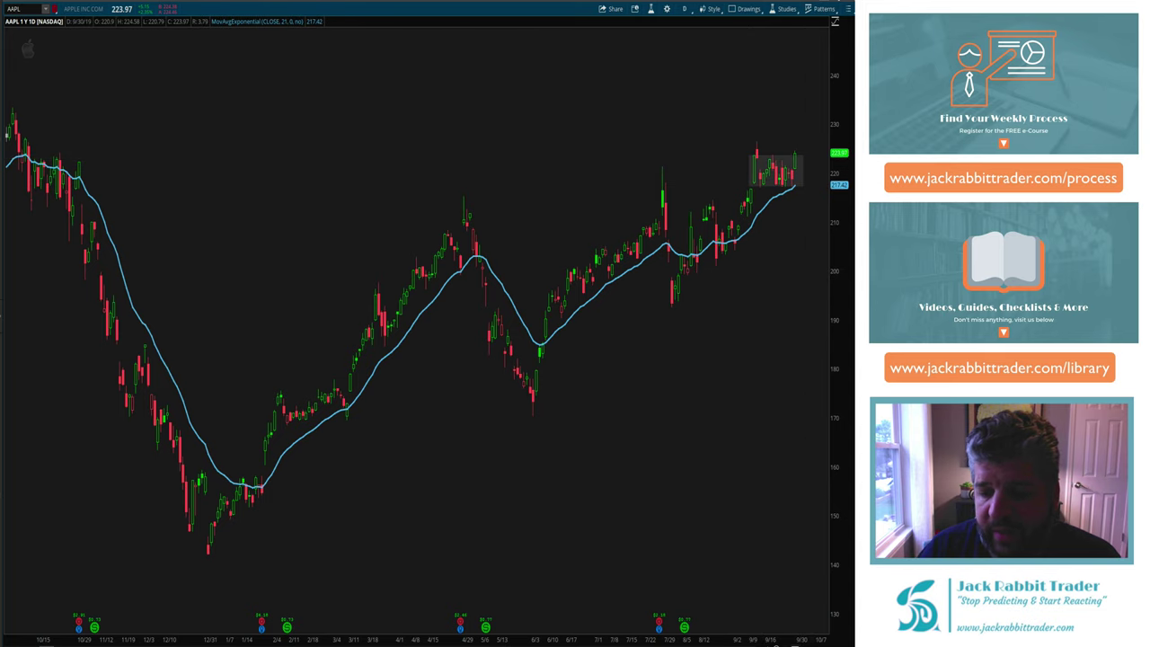
{"action": "mouse_move", "coordinate": [816, 474]}
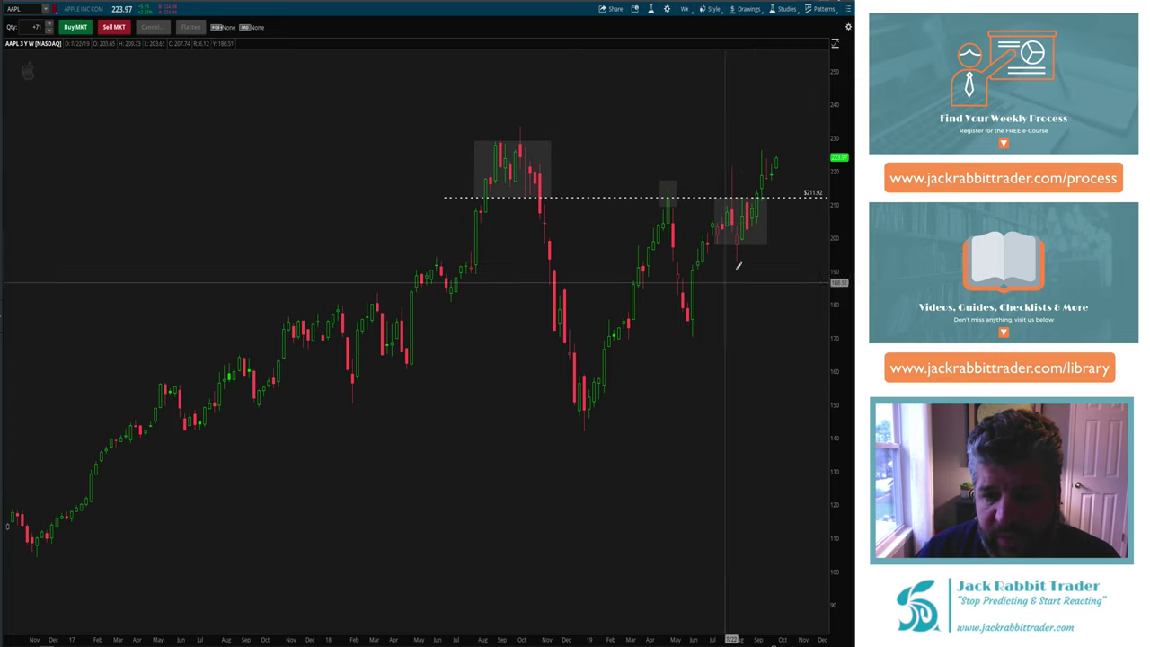
Load the symbol BBY on the weekly chart.
{"action": "left_click", "coordinate": [22, 7]}
{"action": "type", "text": "BBY"}
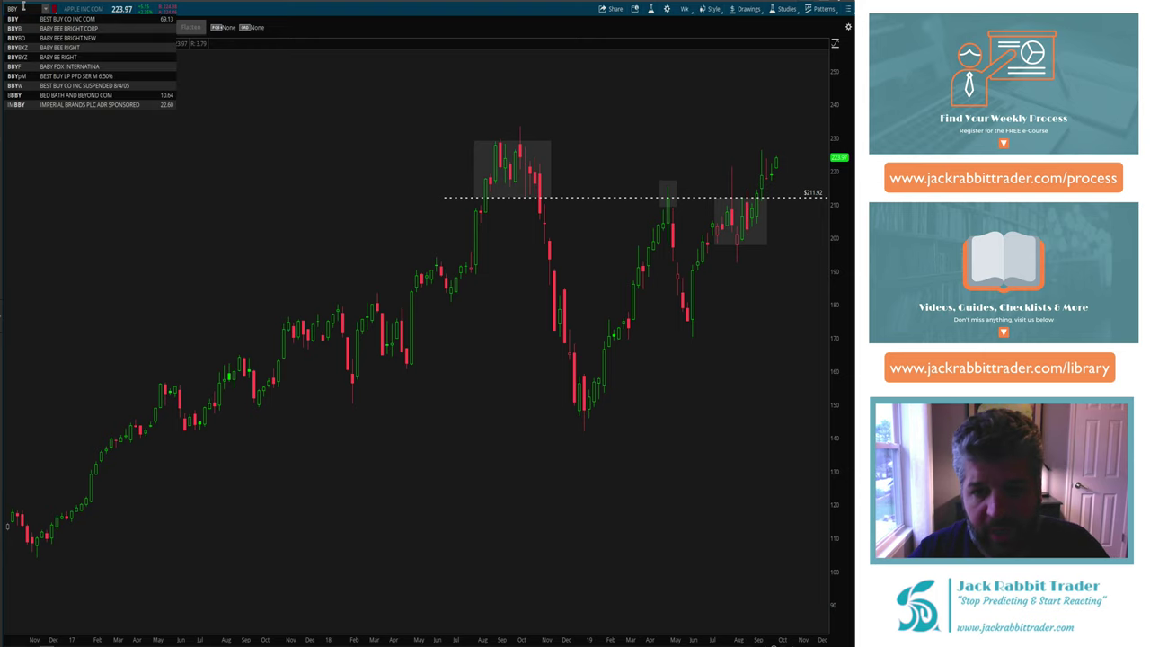
{"action": "key", "text": "Return"}
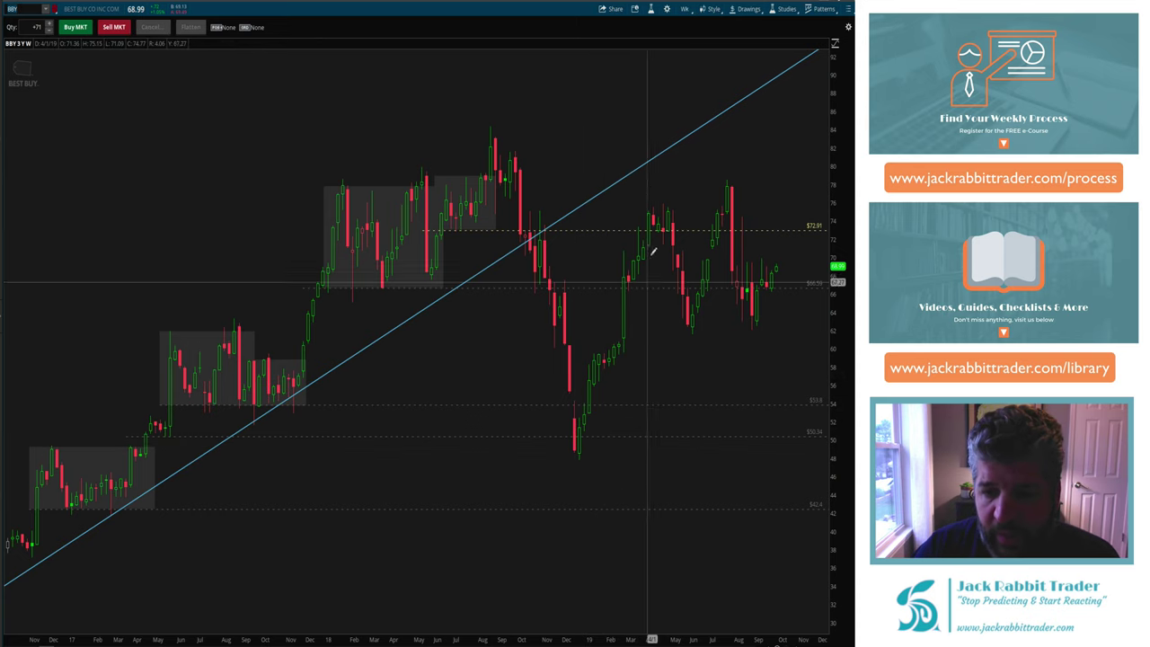
Clear the drawing set from the BBY chart and draw a rising trendline from the December 2018 low along the late-summer 2019 low.
{"action": "right_click", "coordinate": [665, 356]}
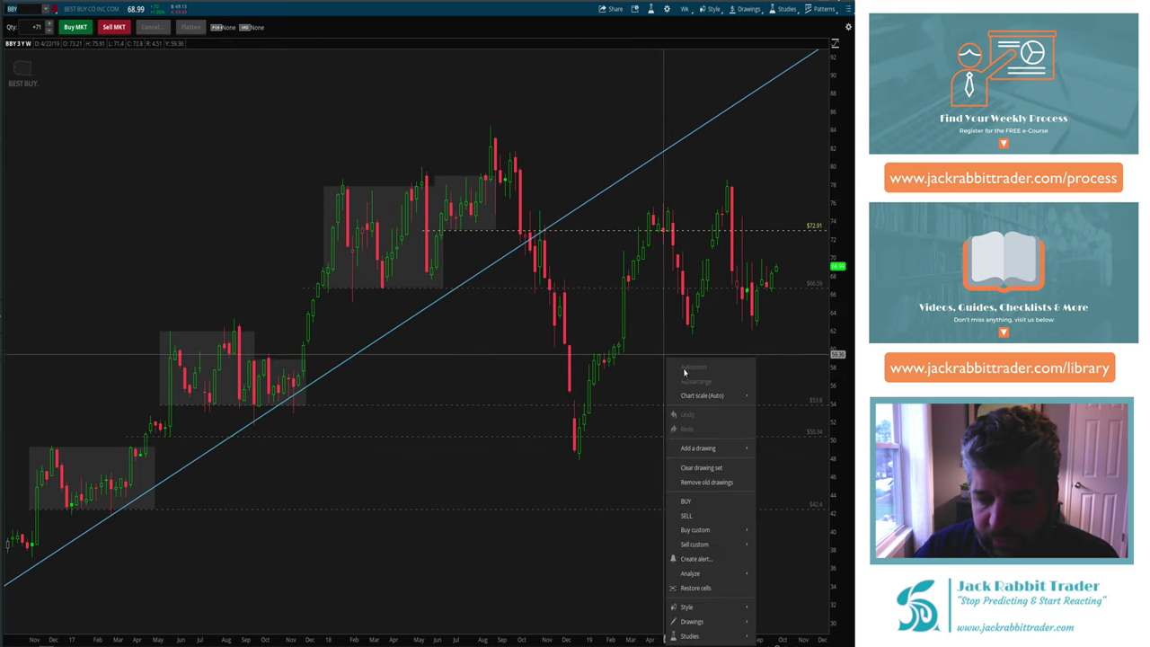
{"action": "left_click", "coordinate": [699, 468]}
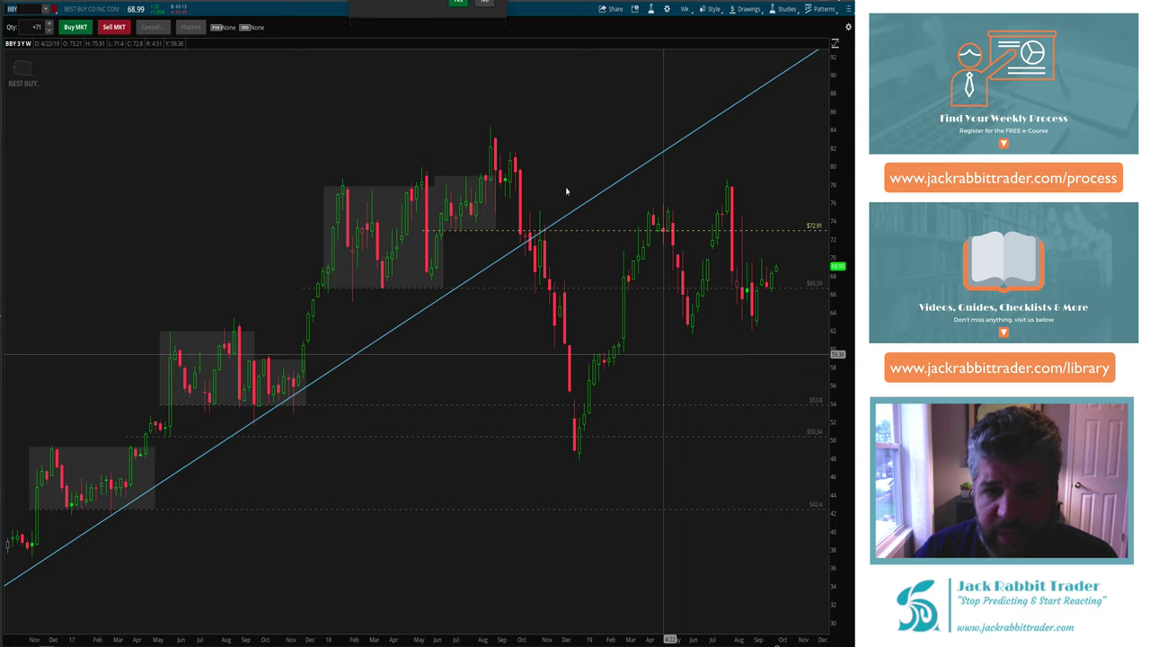
{"action": "left_click", "coordinate": [458, 9]}
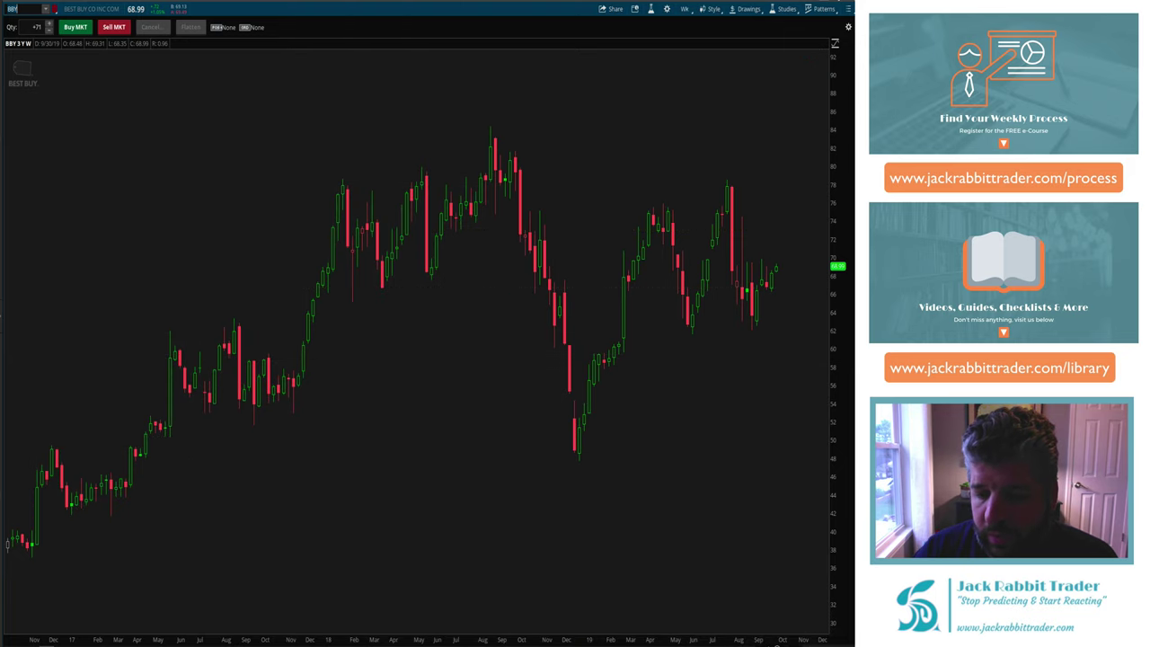
{"action": "mouse_move", "coordinate": [810, 496]}
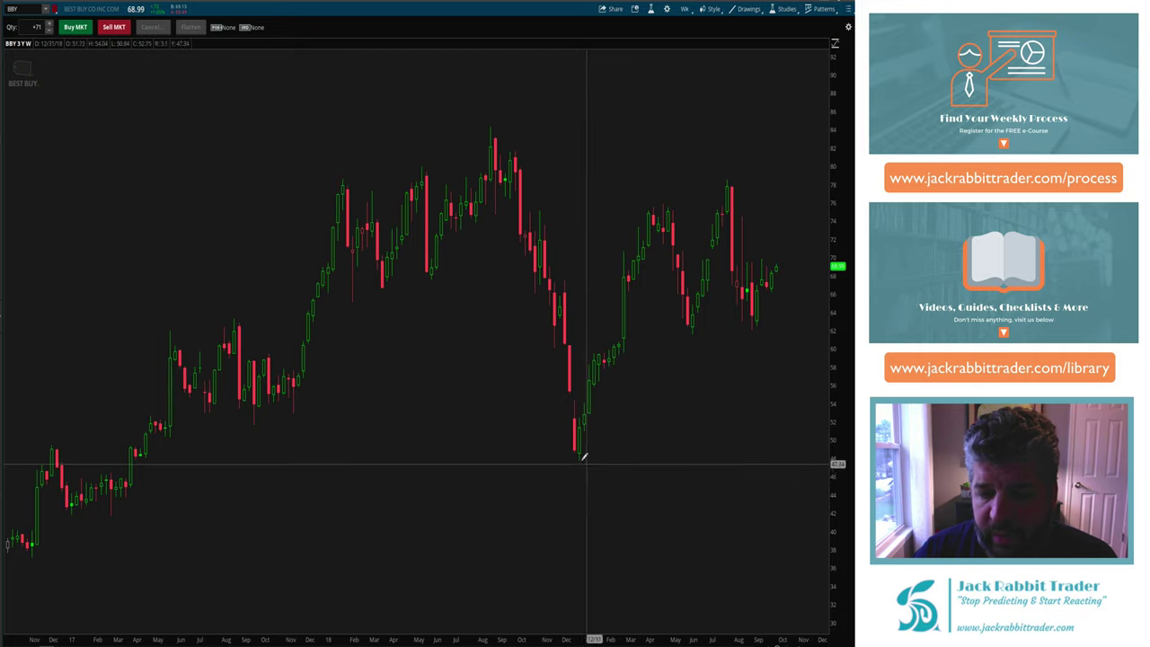
{"action": "mouse_move", "coordinate": [575, 454]}
{"action": "left_mouse_down"}
{"action": "mouse_move", "coordinate": [665, 401]}
{"action": "mouse_move", "coordinate": [717, 351]}
{"action": "left_mouse_up"}
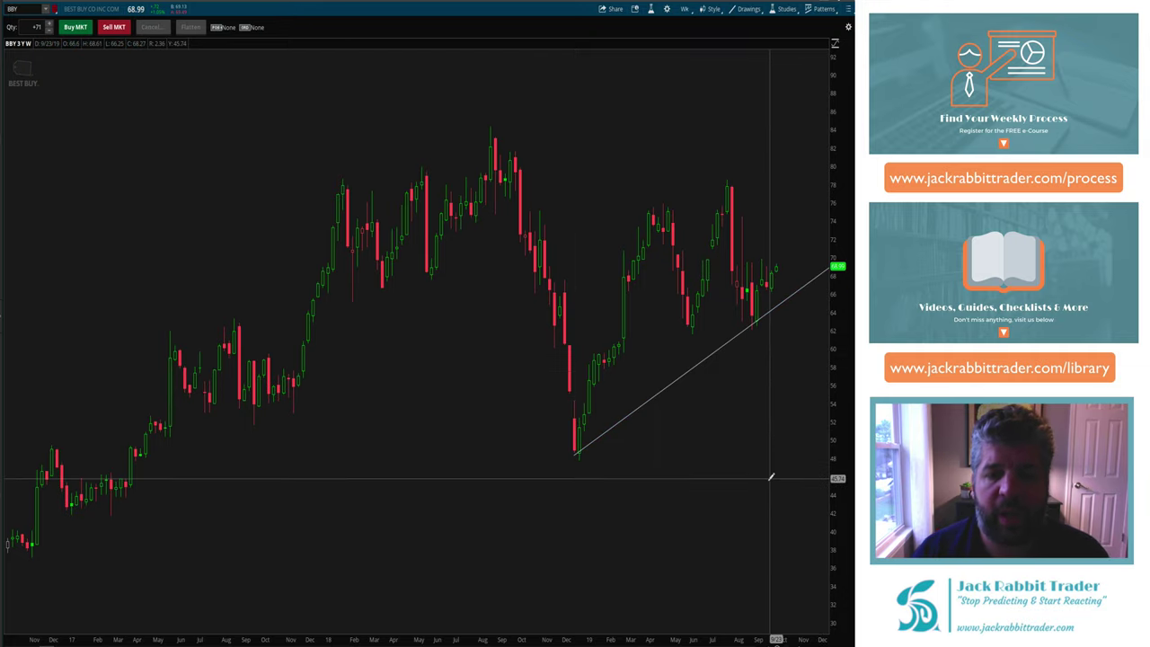